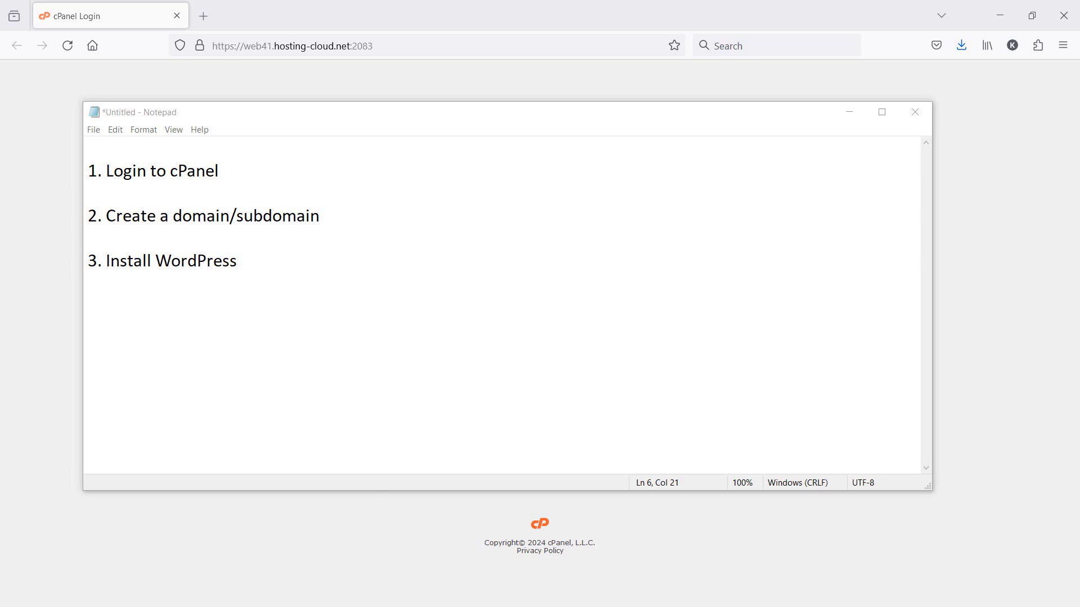
# - Sign in to cPanel through the autofilled login form in Firefox
pyautogui.click(853, 119)
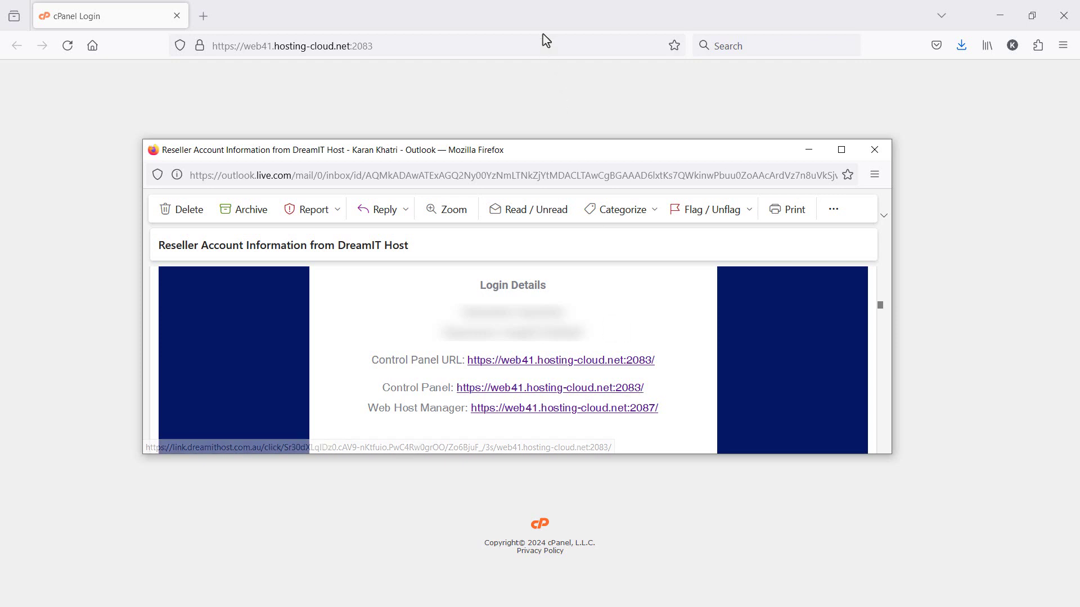
pyautogui.click(551, 20)
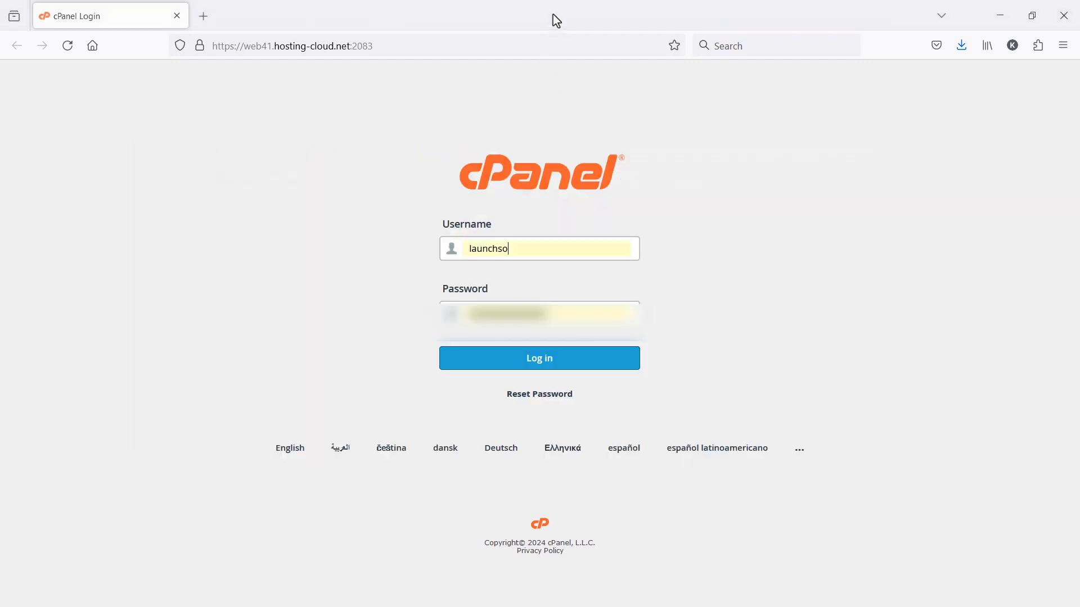
pyautogui.click(618, 365)
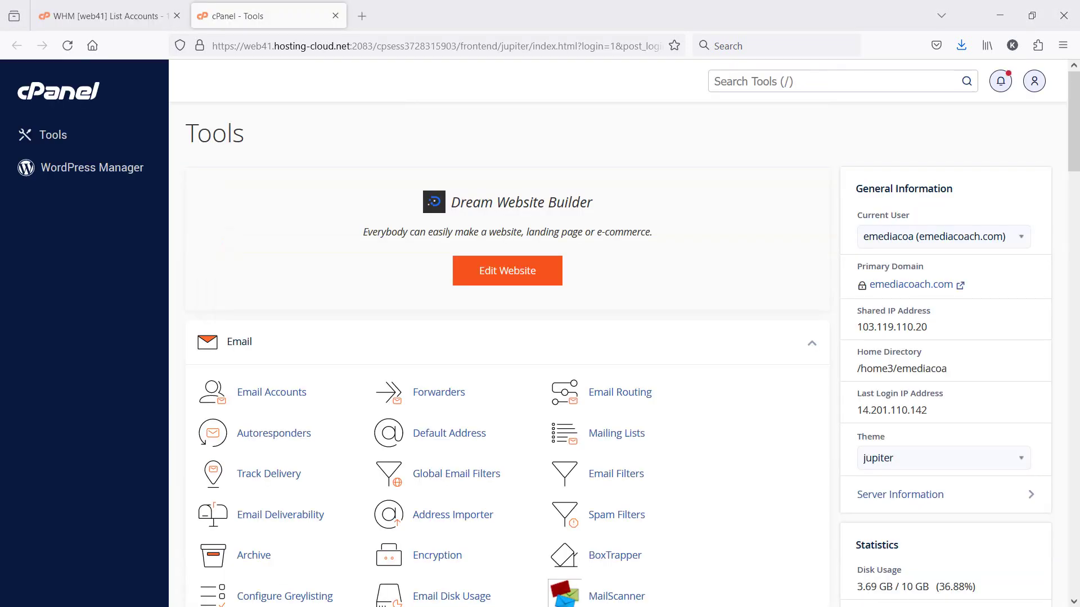
# - Find the Domains tool by searching the cPanel page for 'domai' and open it
pyautogui.hotkey('alt', 'Tab')
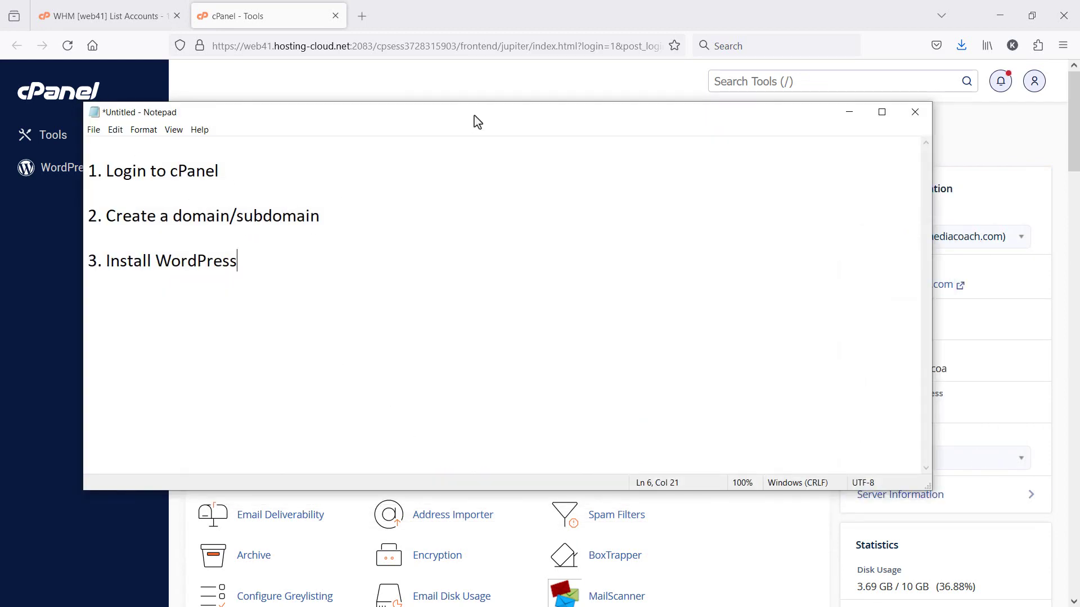
pyautogui.click(541, 15)
pyautogui.scroll(-2, 816, 404)
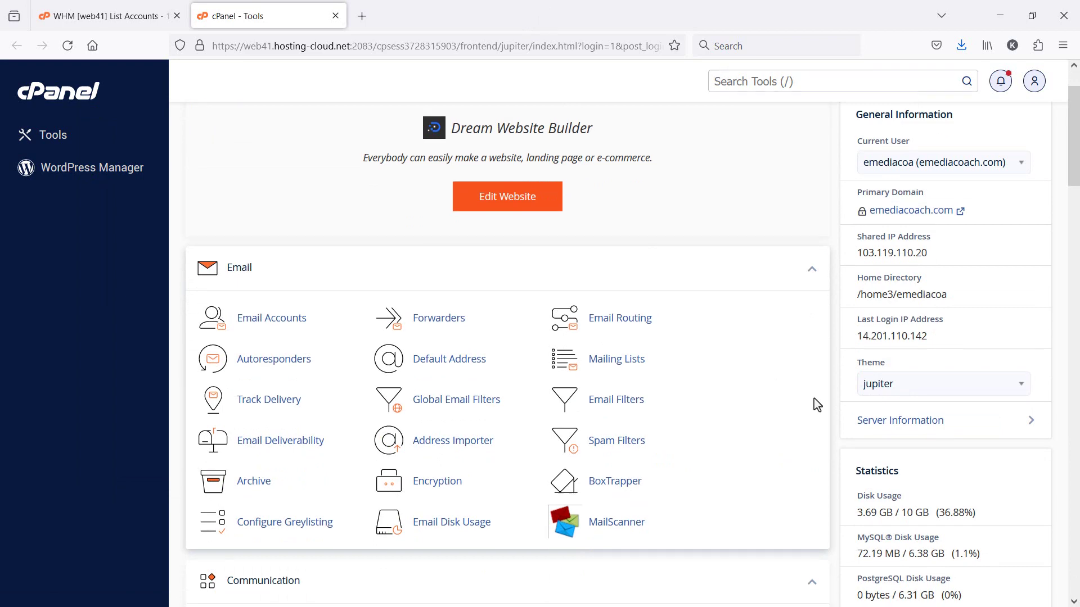
pyautogui.hotkey('ctrl', 'f')
pyautogui.write('domai')
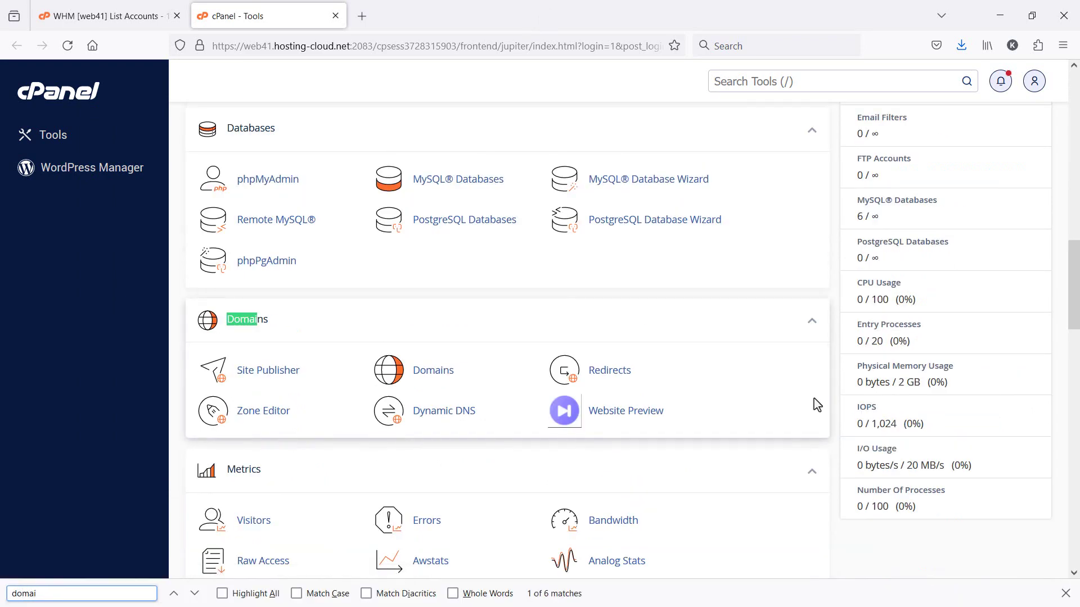
pyautogui.click(440, 376)
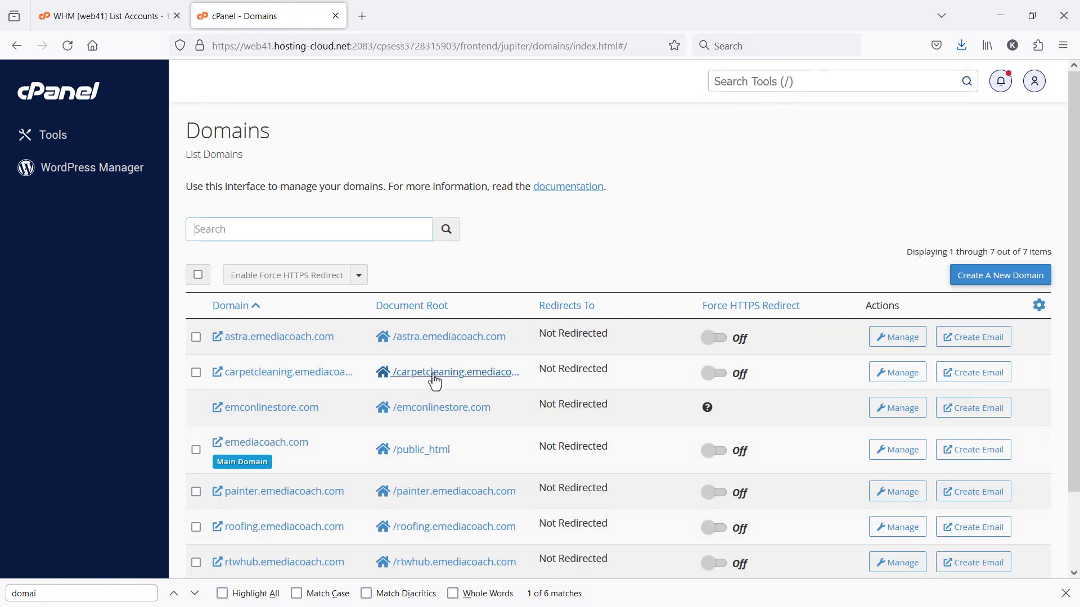
pyautogui.scroll(-2, 661, 191)
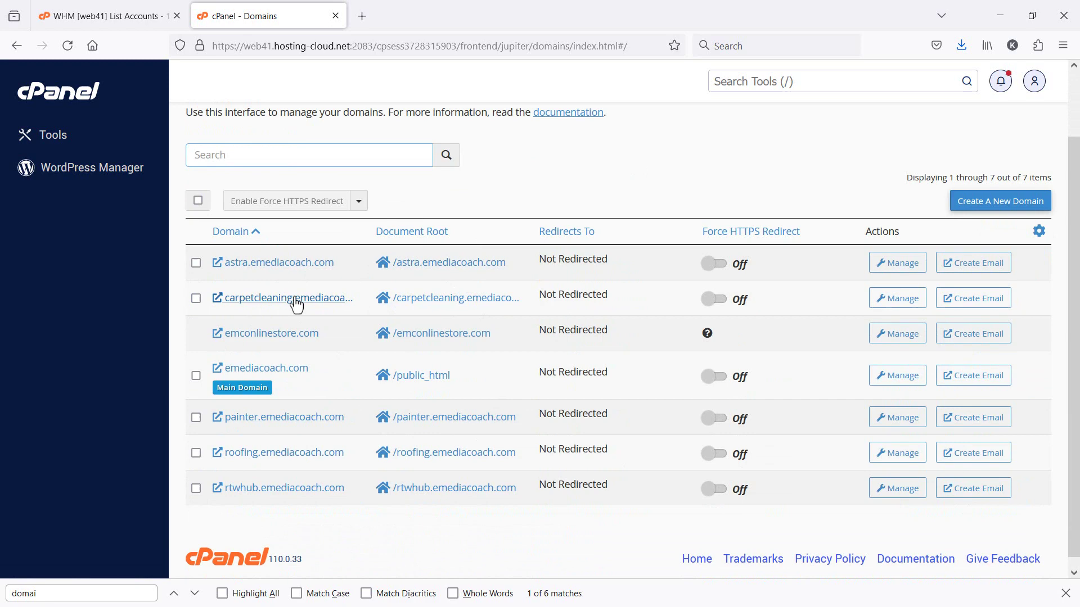
pyautogui.scroll(2, 405, 390)
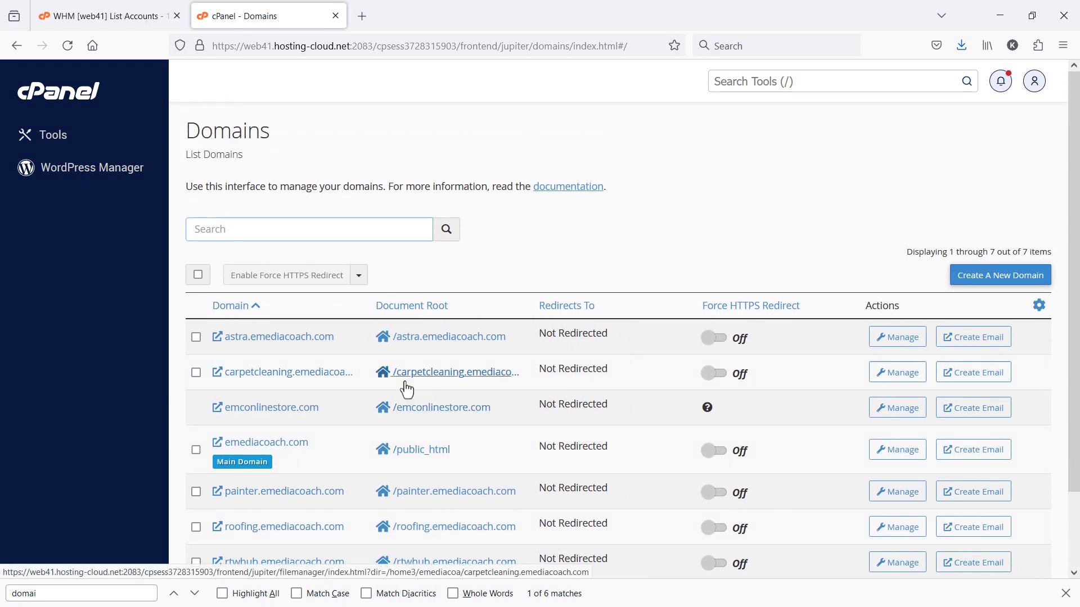
# - Create the domain jimsplumber.emediacoach.com with Share document root unchecked
pyautogui.click(966, 277)
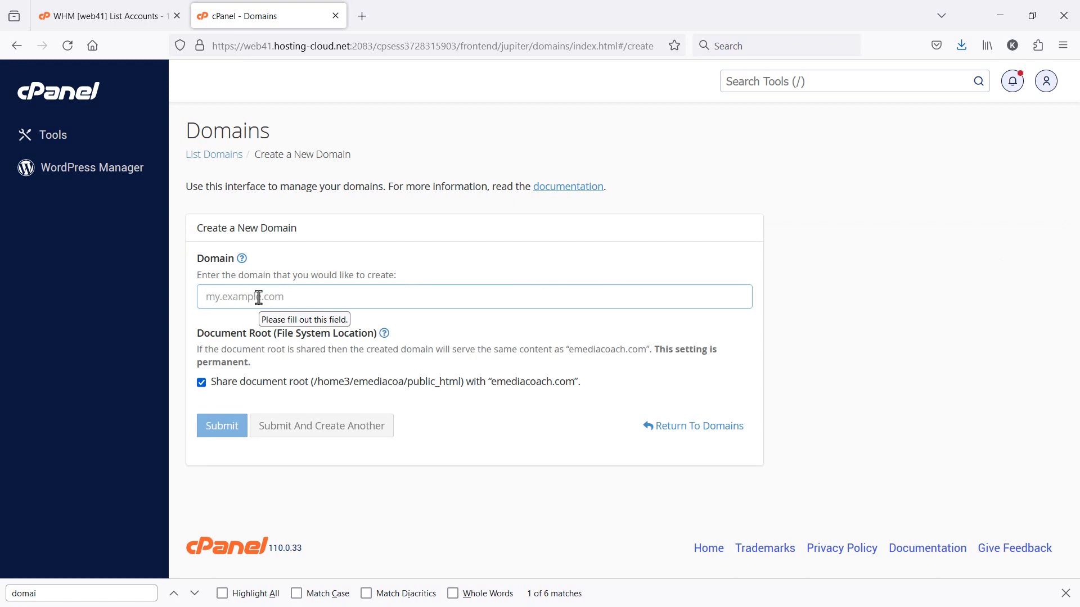
pyautogui.write('jims')
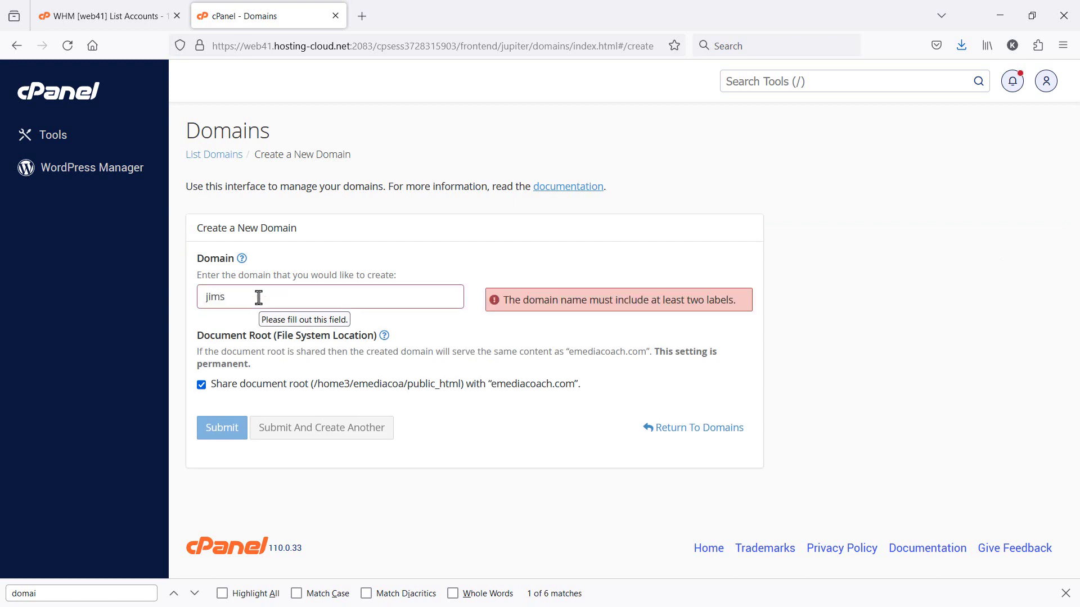
pyautogui.write('plumber.emediac')
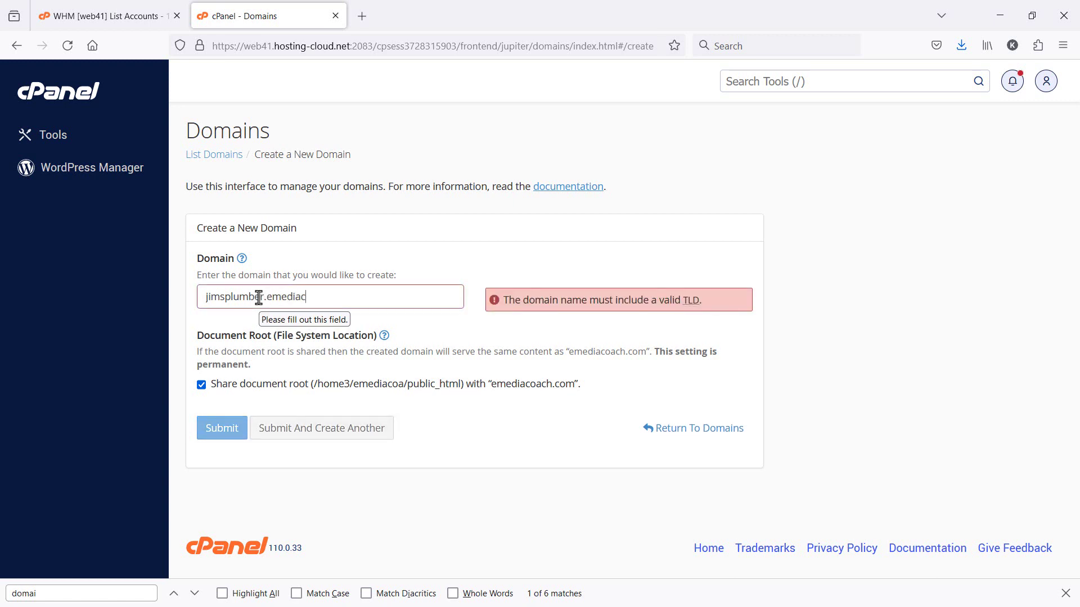
pyautogui.write('oach.com')
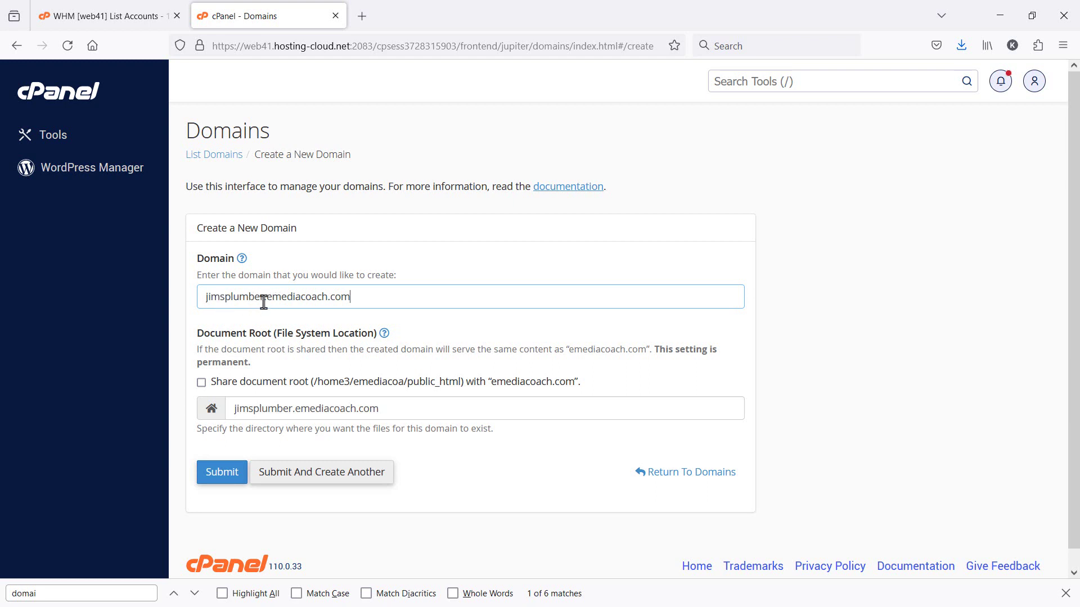
pyautogui.click(220, 473)
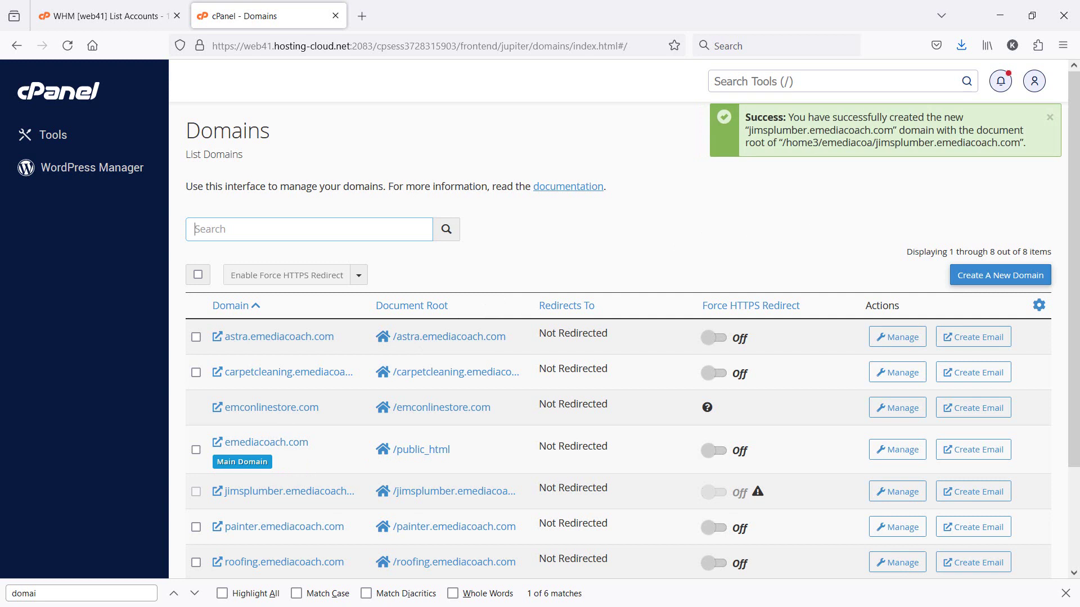
# - Go back to the cPanel home page and scroll down to the Software section
pyautogui.hotkey('alt', 'Tab')
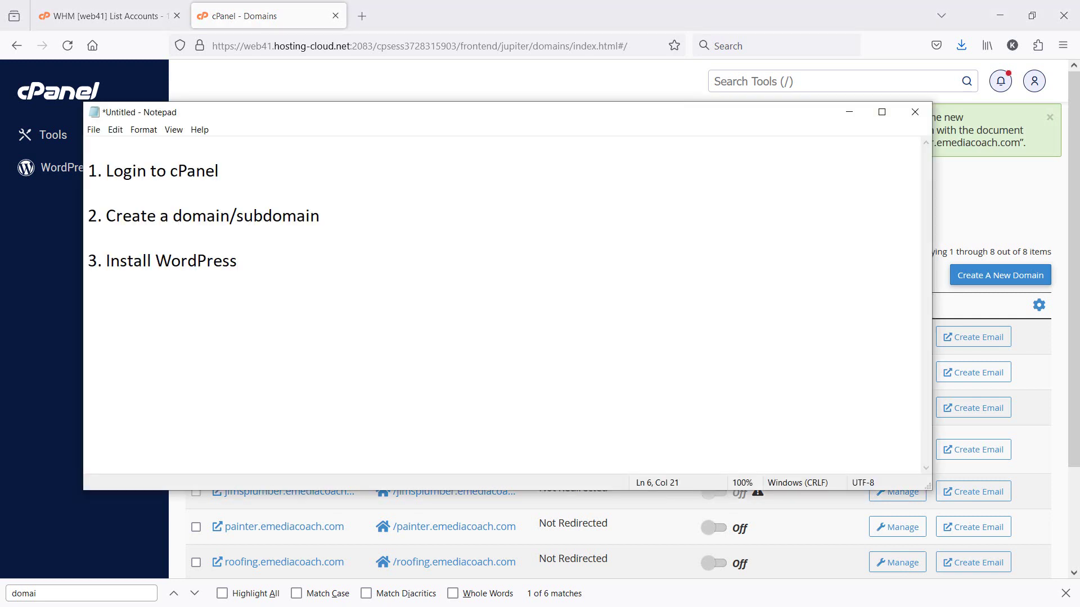
pyautogui.click(438, 9)
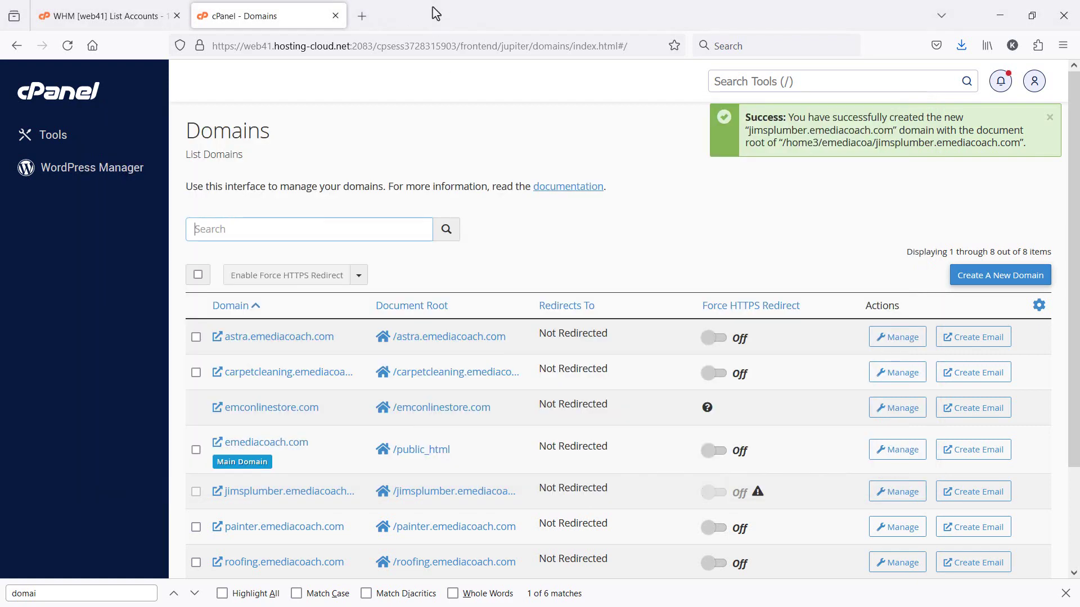
pyautogui.click(86, 88)
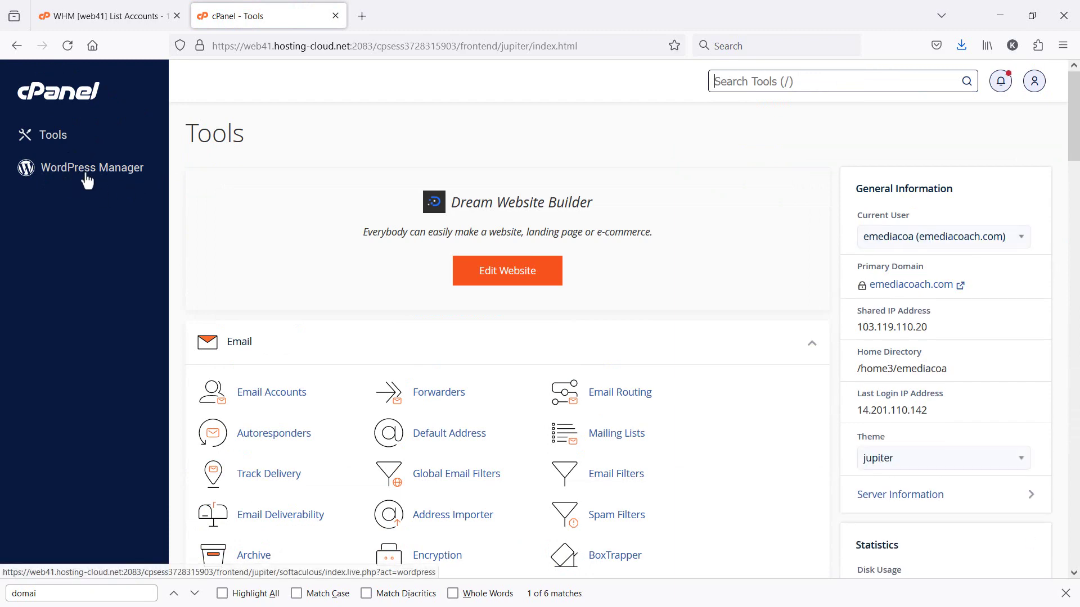
pyautogui.scroll(-5, 349, 251)
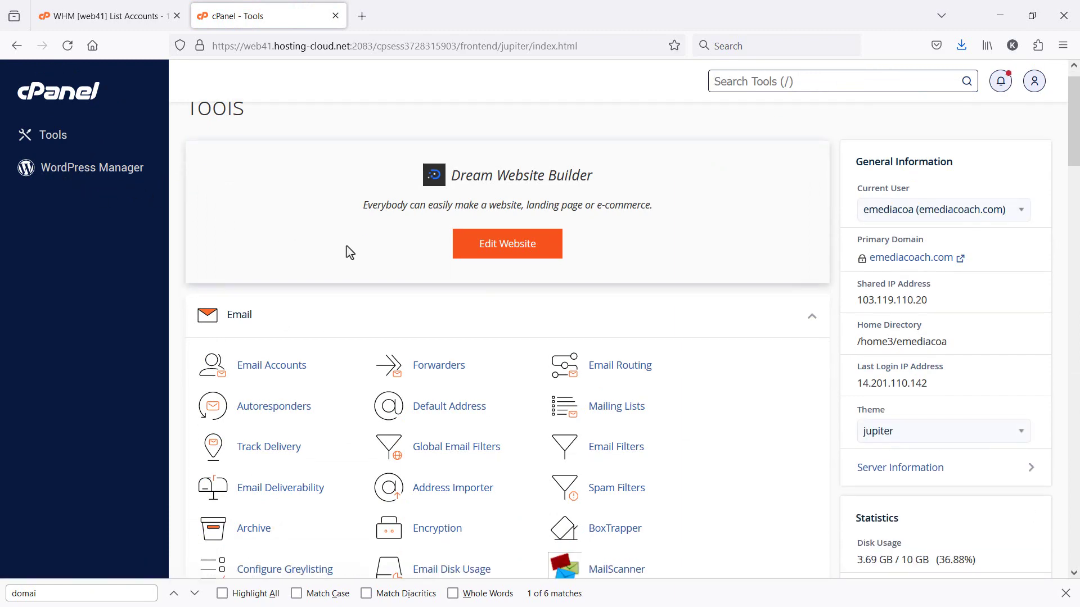
pyautogui.scroll(-14, 346, 256)
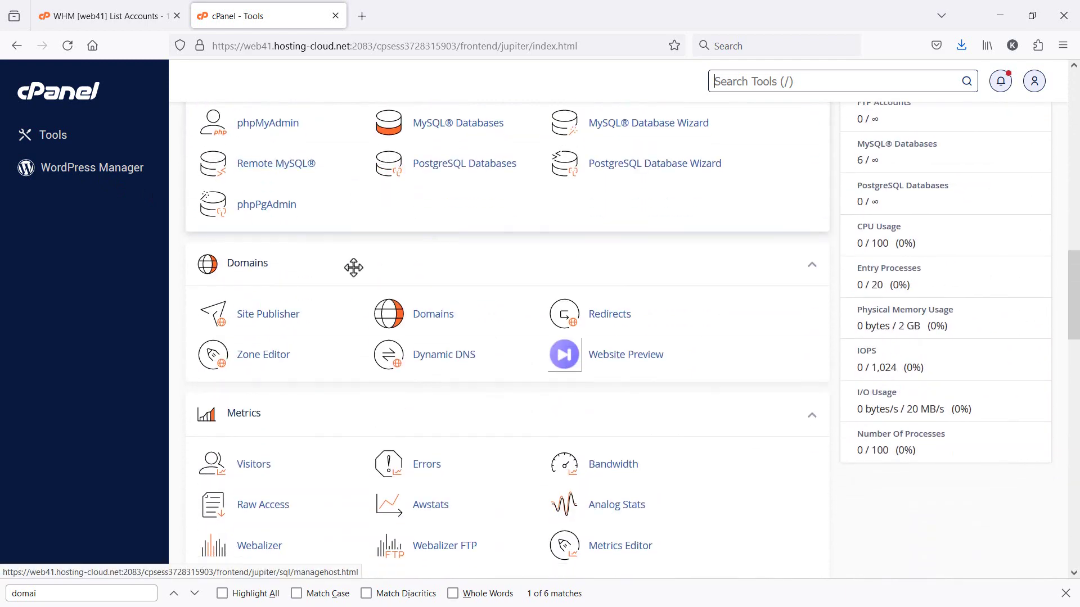
pyautogui.scroll(-7, 337, 292)
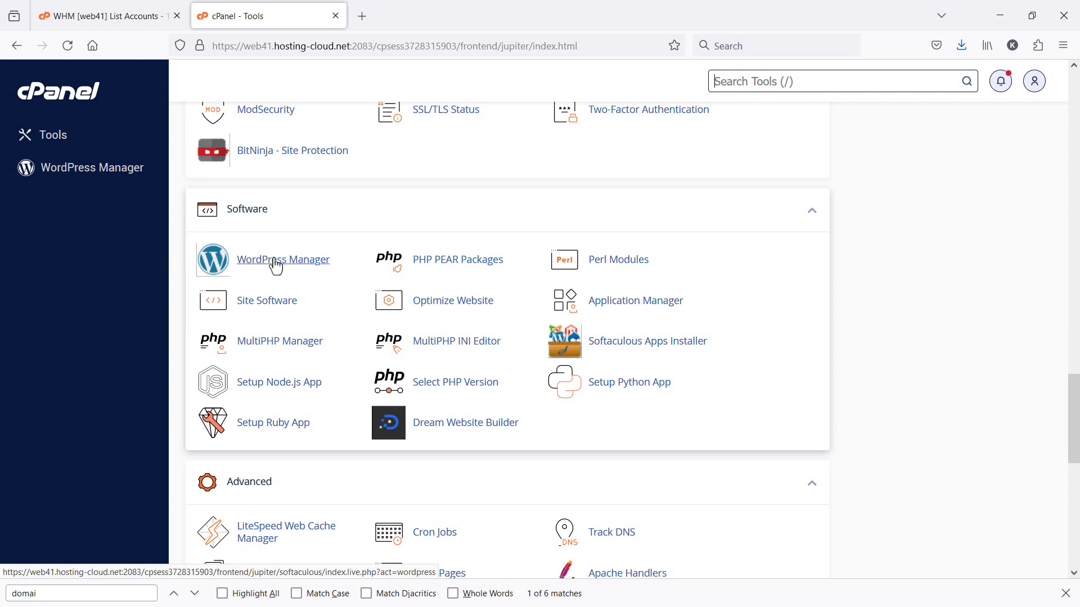
# - Start a new WordPress install in Softaculous and open the Choose Domain list
pyautogui.click(276, 262)
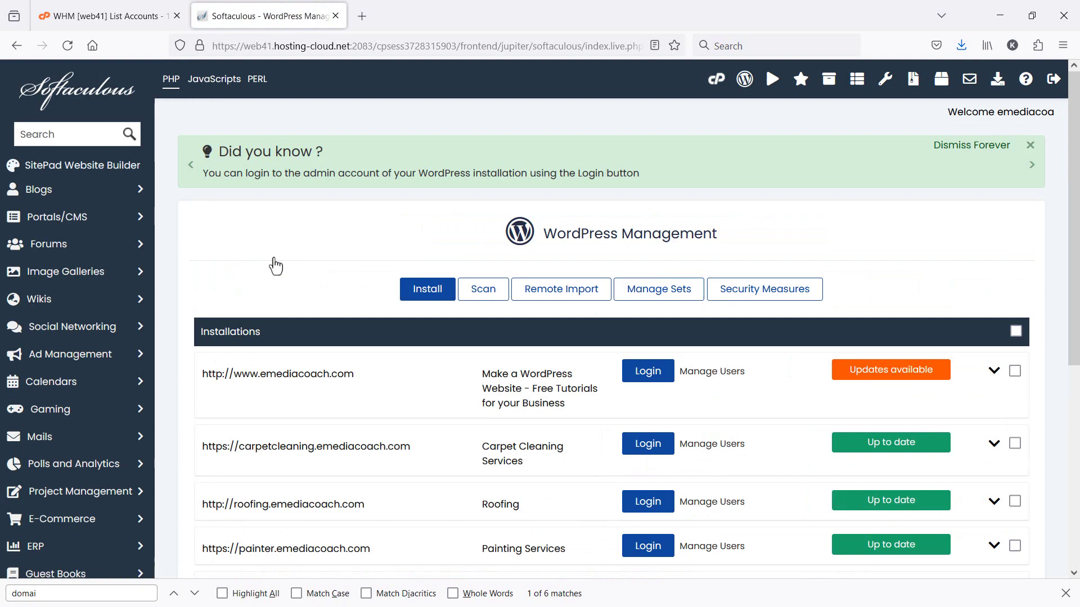
pyautogui.click(428, 289)
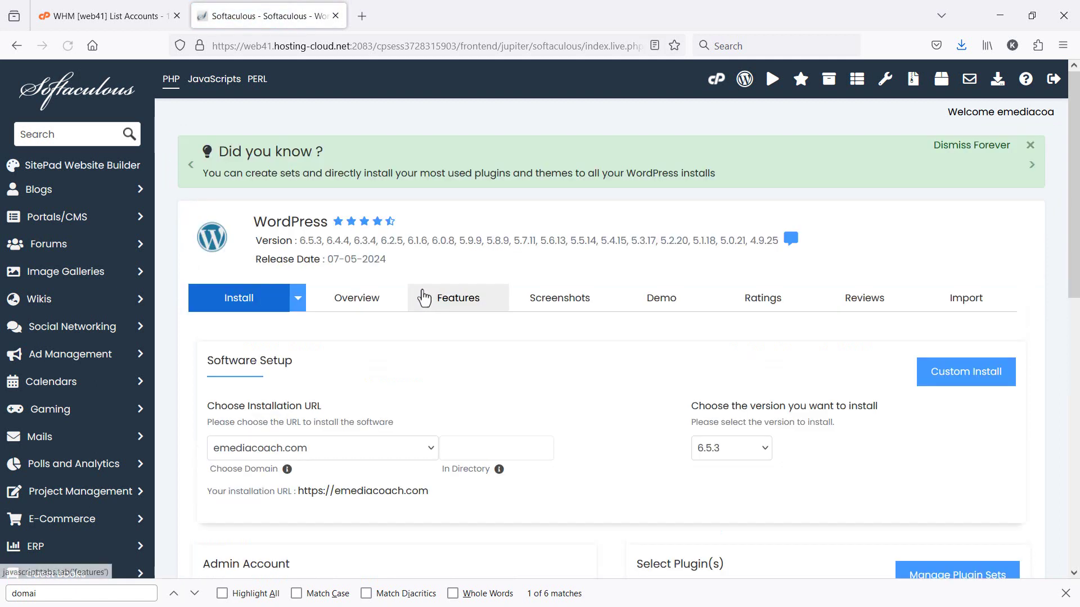
pyautogui.scroll(-1, 310, 388)
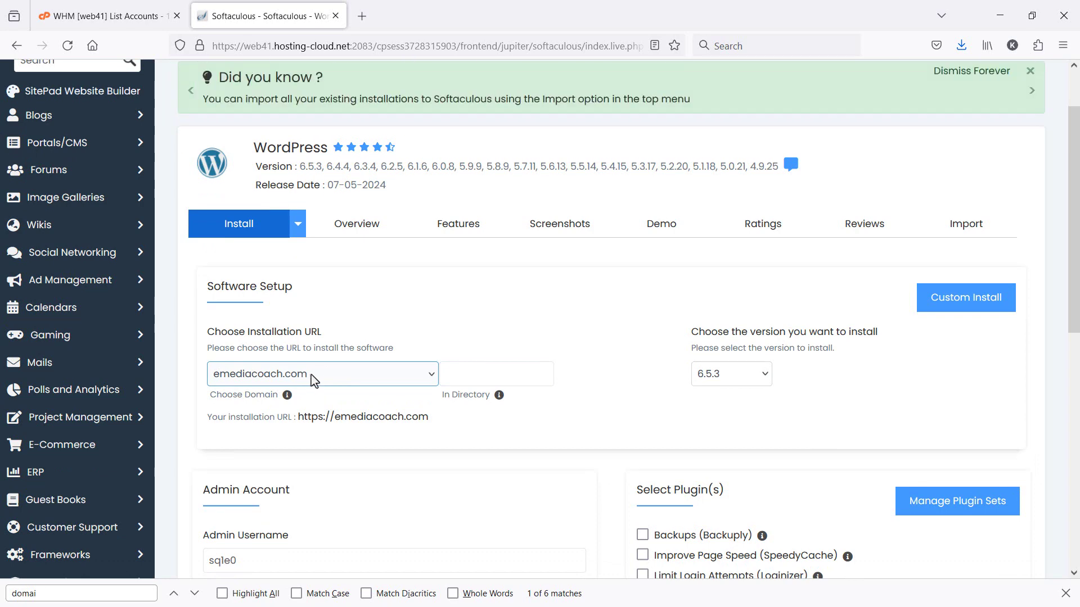
pyautogui.click(314, 381)
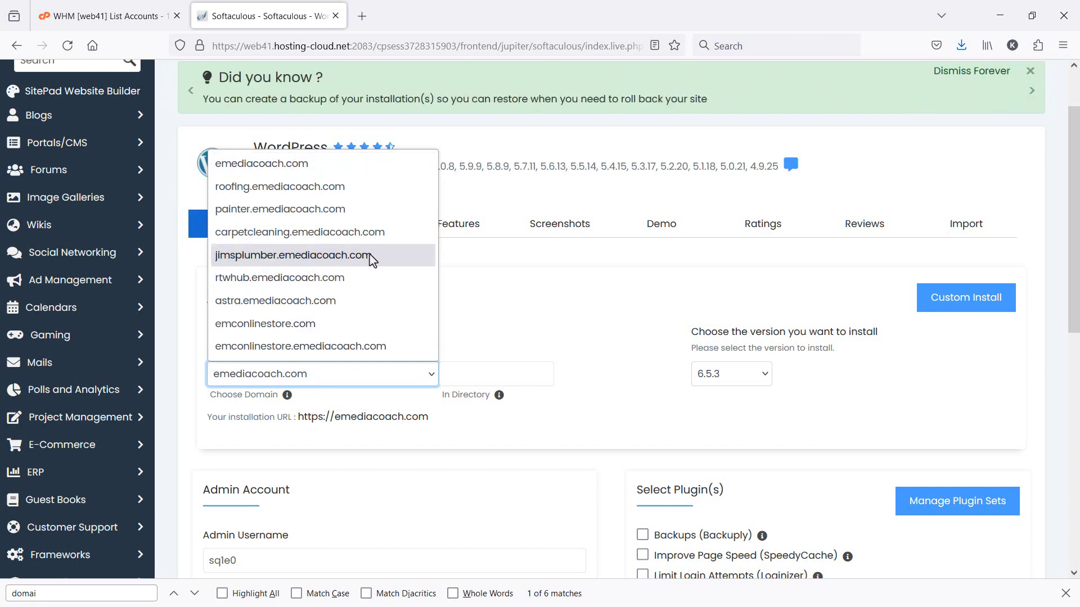
pyautogui.click(382, 264)
# - Choose jimsplumber.emediacoach.com as the WordPress installation domain
pyautogui.click(499, 374)
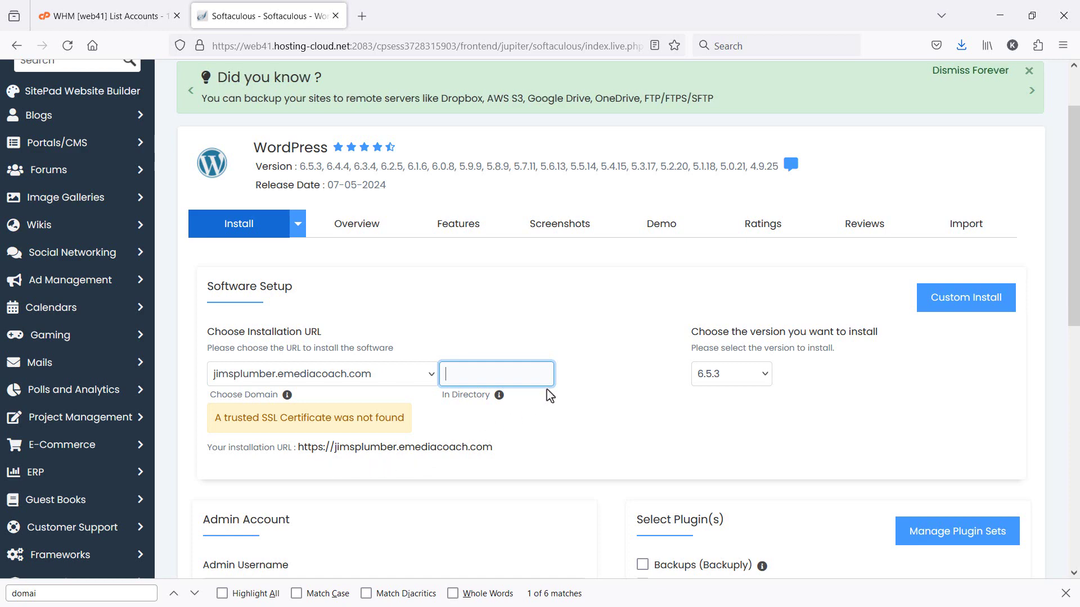
pyautogui.scroll(-2, 620, 356)
pyautogui.scroll(-2, 628, 363)
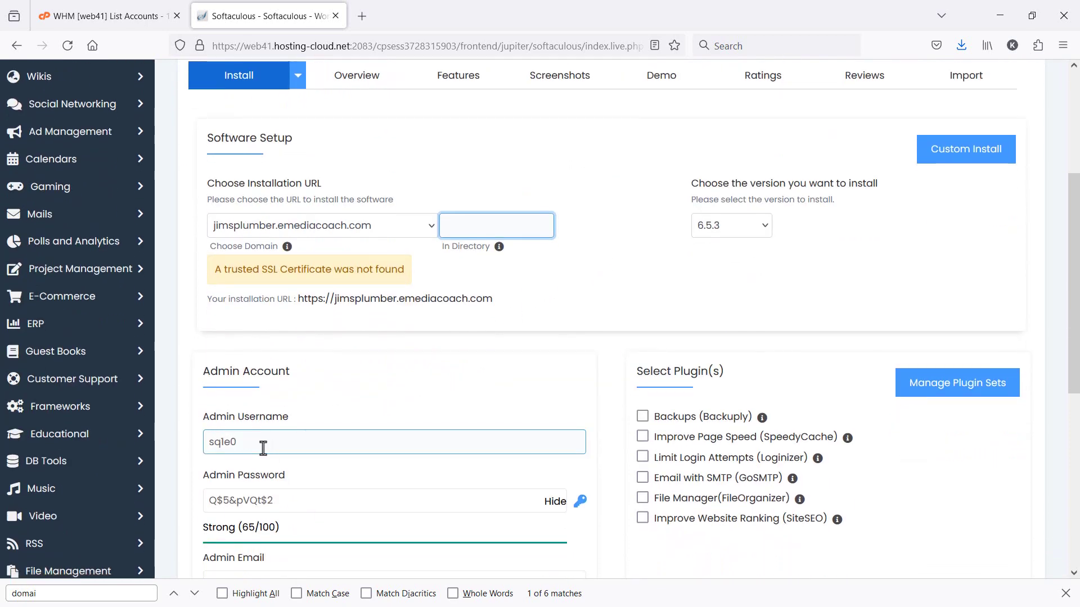
pyautogui.scroll(-4, 261, 448)
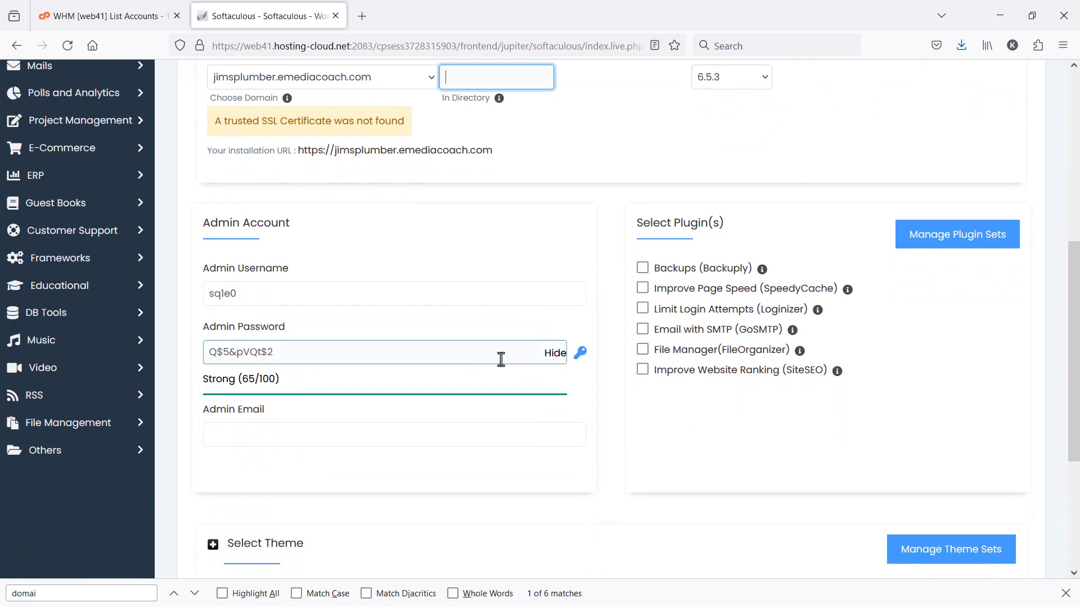
pyautogui.scroll(-4, 553, 368)
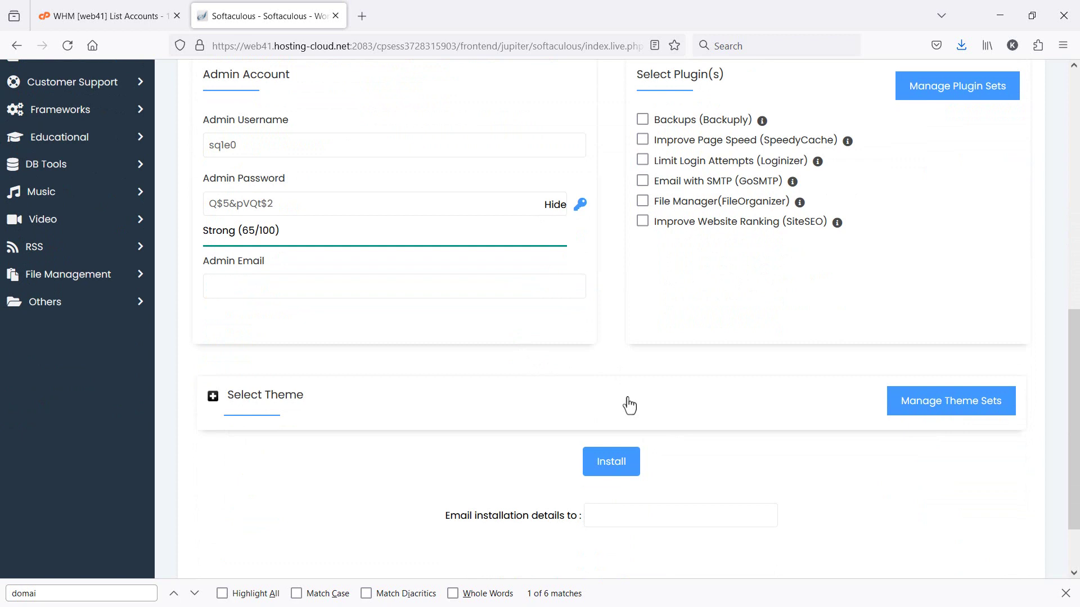
# - Paste the admin email address and submit the WordPress installation
pyautogui.click(625, 524)
pyautogui.click(332, 289)
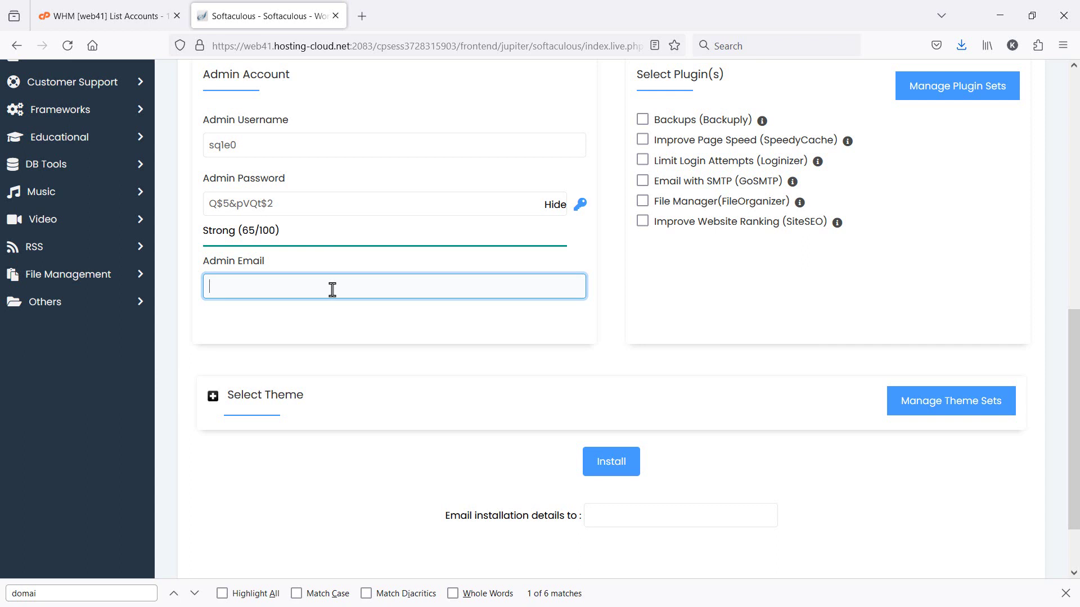
pyautogui.hotkey('ctrl', 'v')
pyautogui.scroll(1, 718, 248)
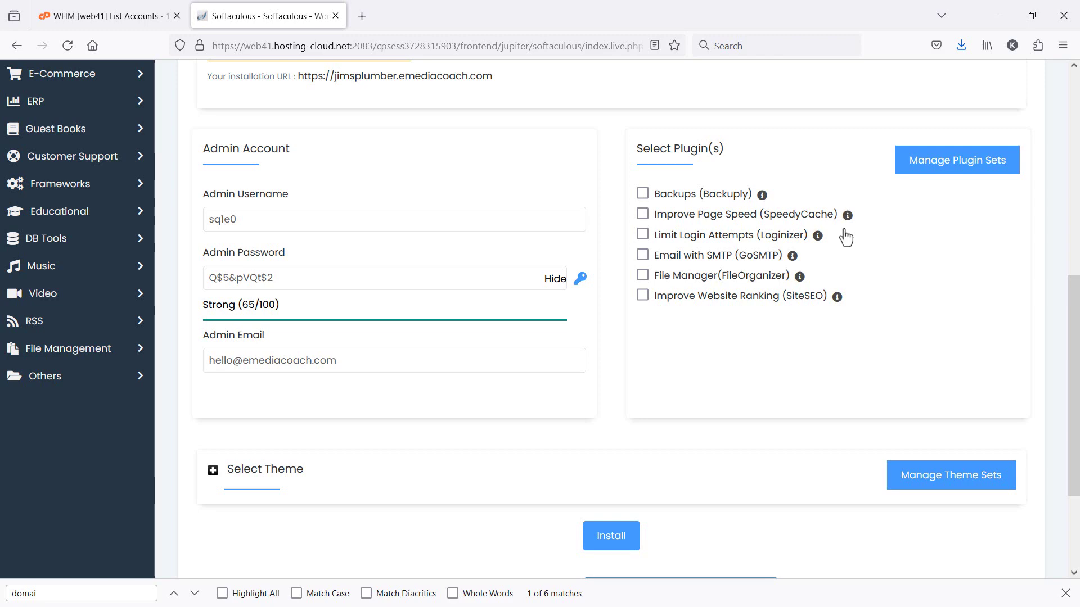
pyautogui.click(626, 542)
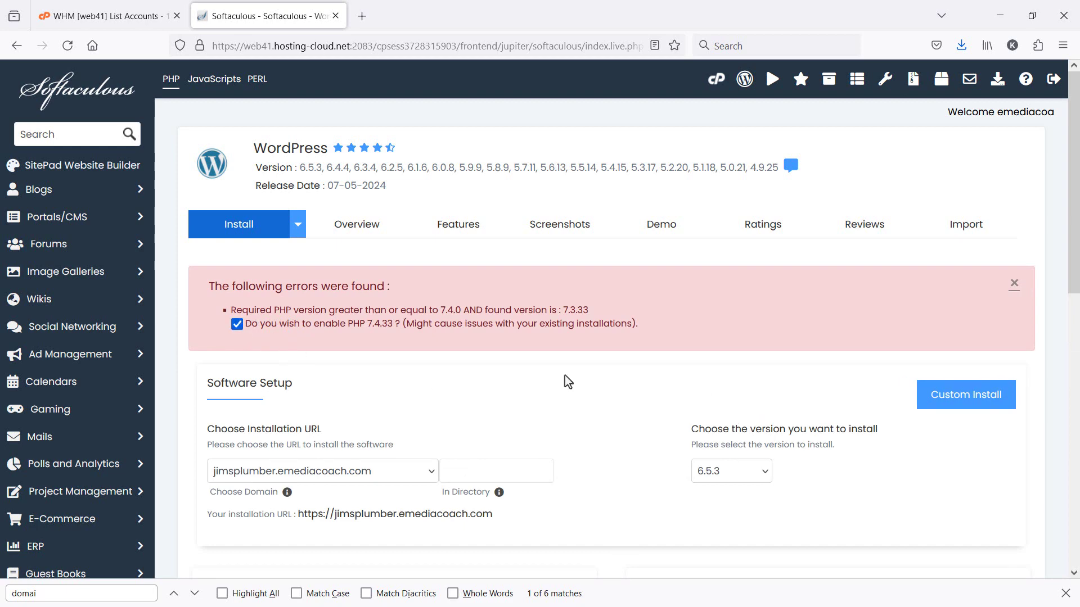
# - Retry the install with PHP 7.4.33 enabled, re-entering the admin email from autocomplete
pyautogui.scroll(-8, 647, 388)
pyautogui.scroll(-1, 720, 394)
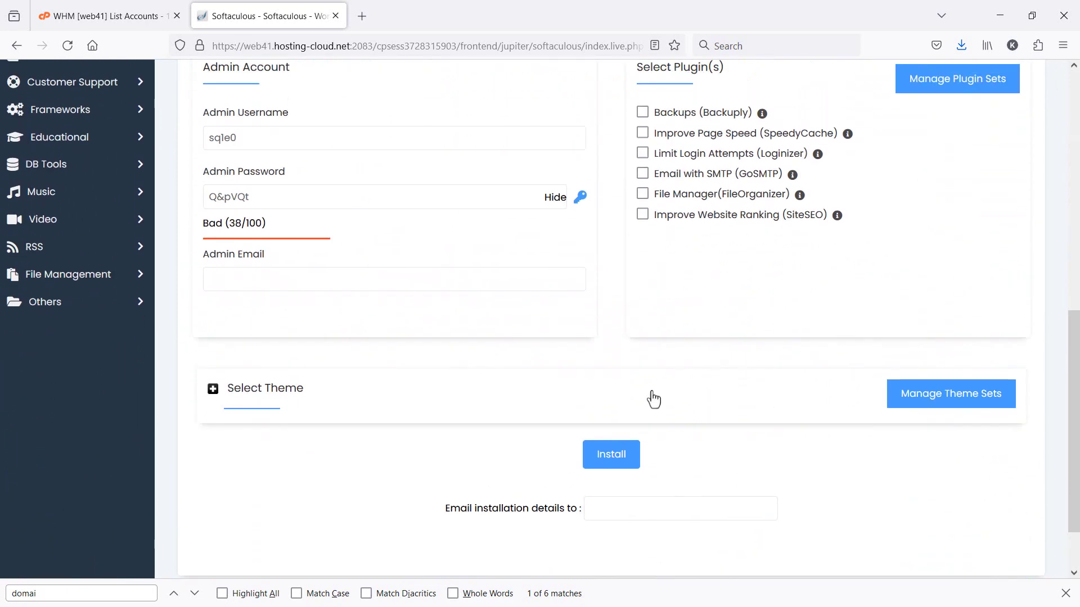
pyautogui.click(617, 450)
pyautogui.click(657, 344)
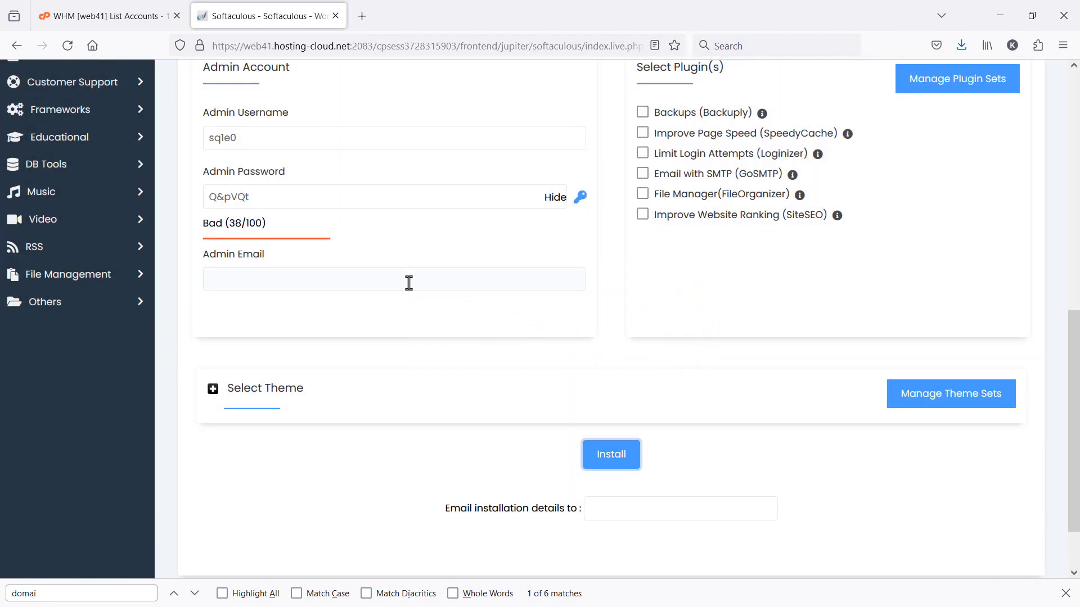
pyautogui.click(361, 273)
pyautogui.write('h')
pyautogui.click(352, 304)
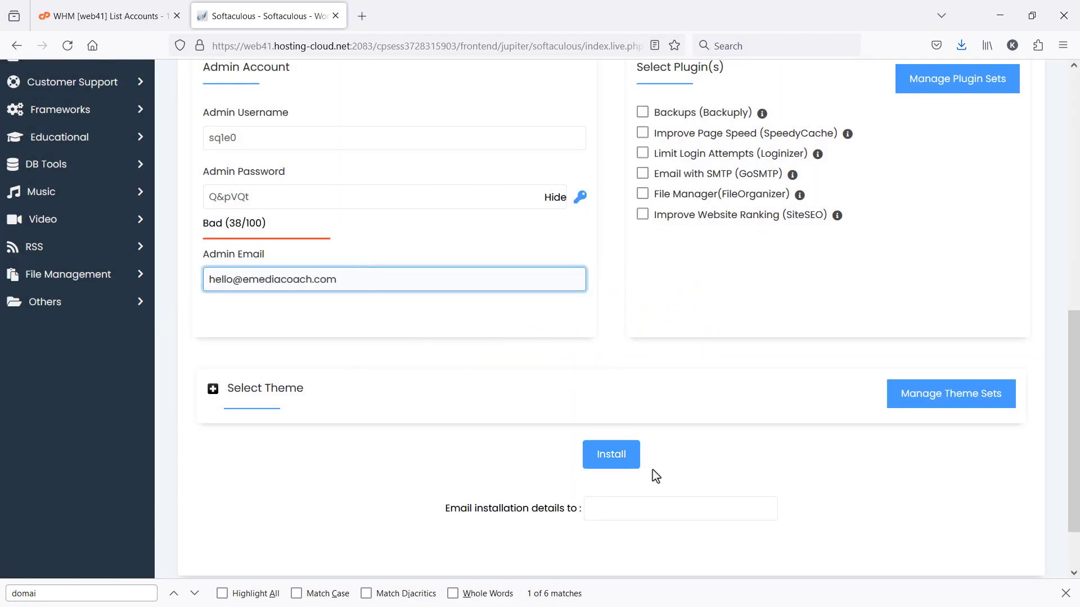
pyautogui.click(630, 457)
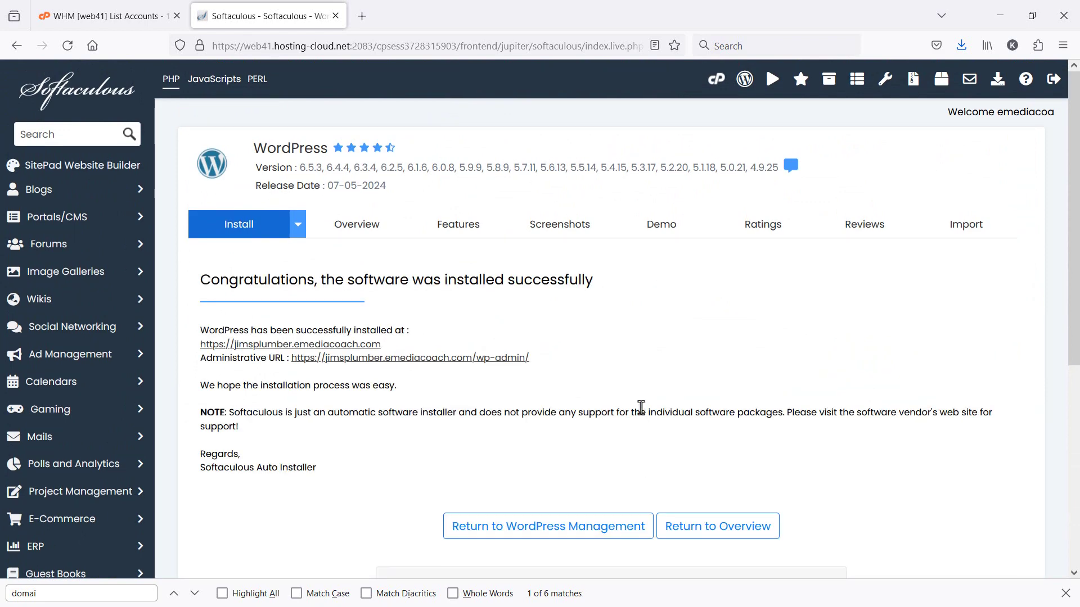
# - View the new My Blog site in a separate tab, then return to the success page
pyautogui.rightClick(314, 343)
pyautogui.click(363, 357)
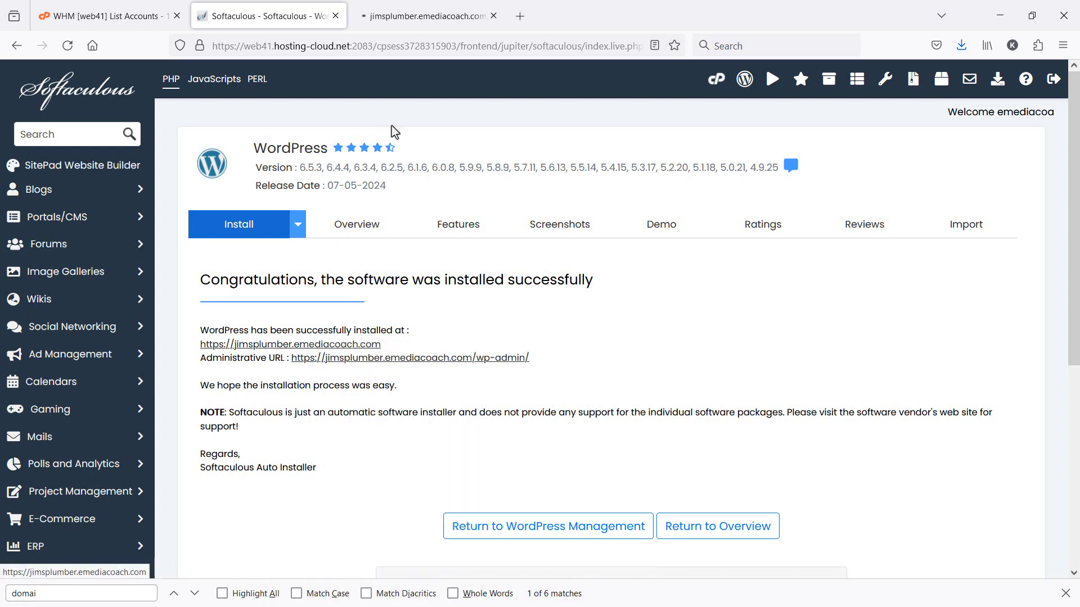
pyautogui.click(421, 27)
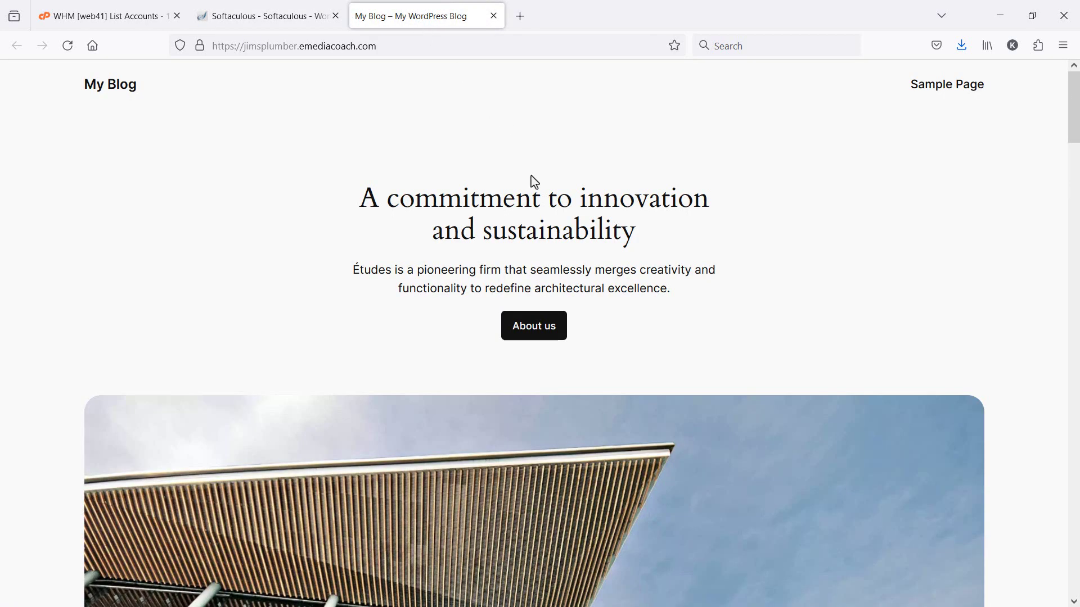
pyautogui.scroll(-10, 581, 256)
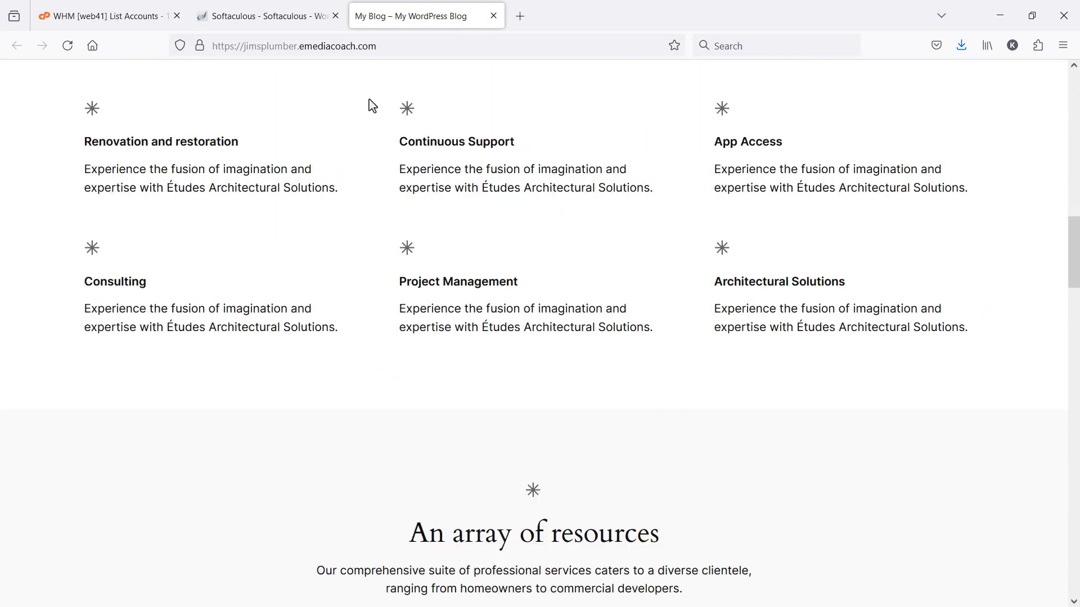
pyautogui.click(270, 17)
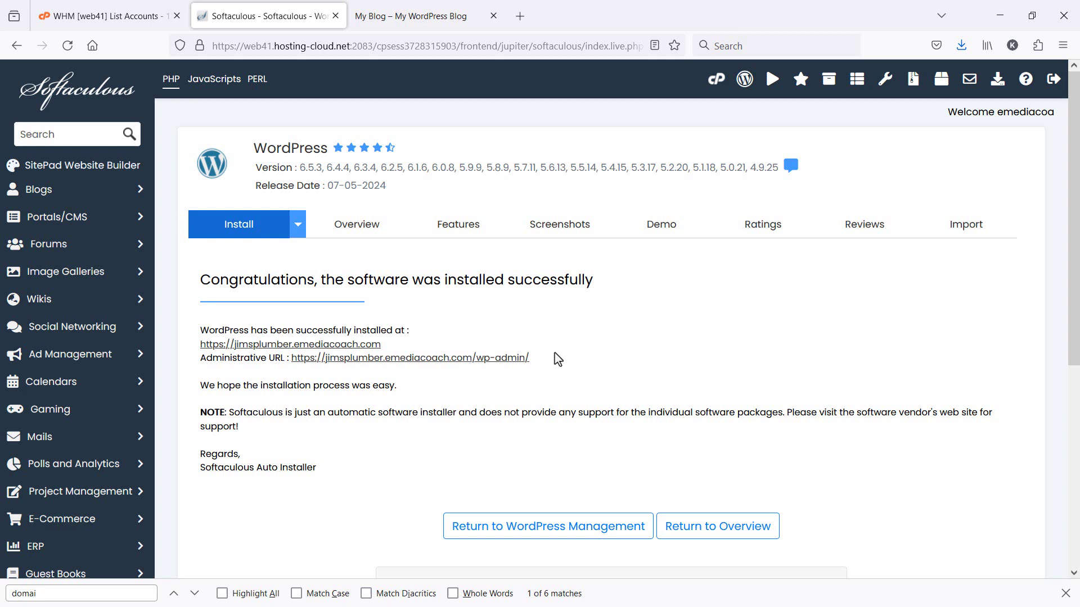
pyautogui.moveTo(541, 365); pyautogui.dragTo(291, 362)
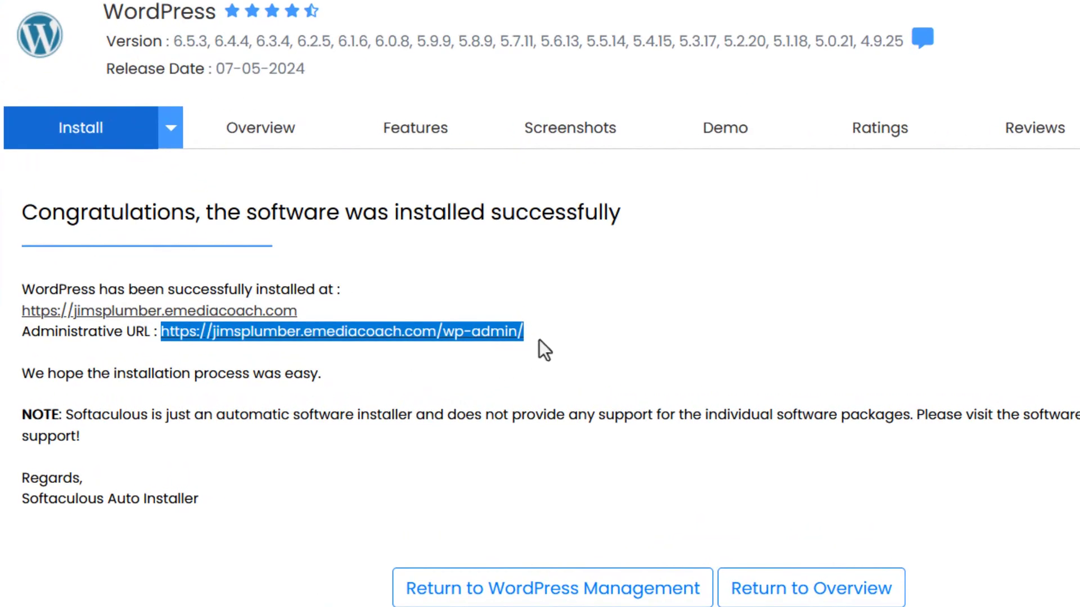
# - Open the wp-admin dashboard and log out through the Howdy menu
pyautogui.click(538, 339)
pyautogui.rightClick(501, 341)
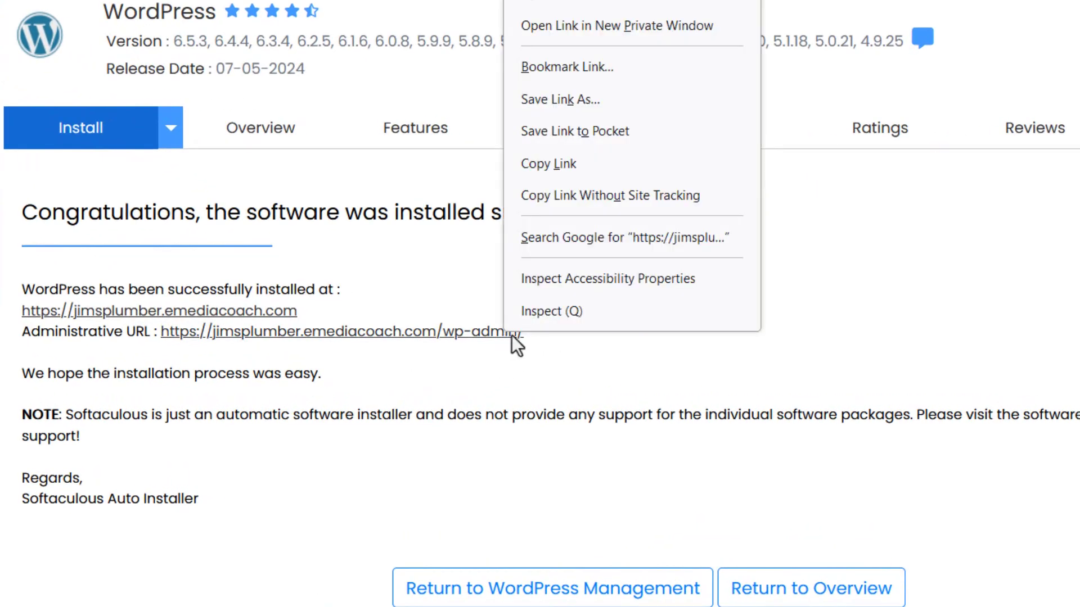
pyautogui.press('Escape')
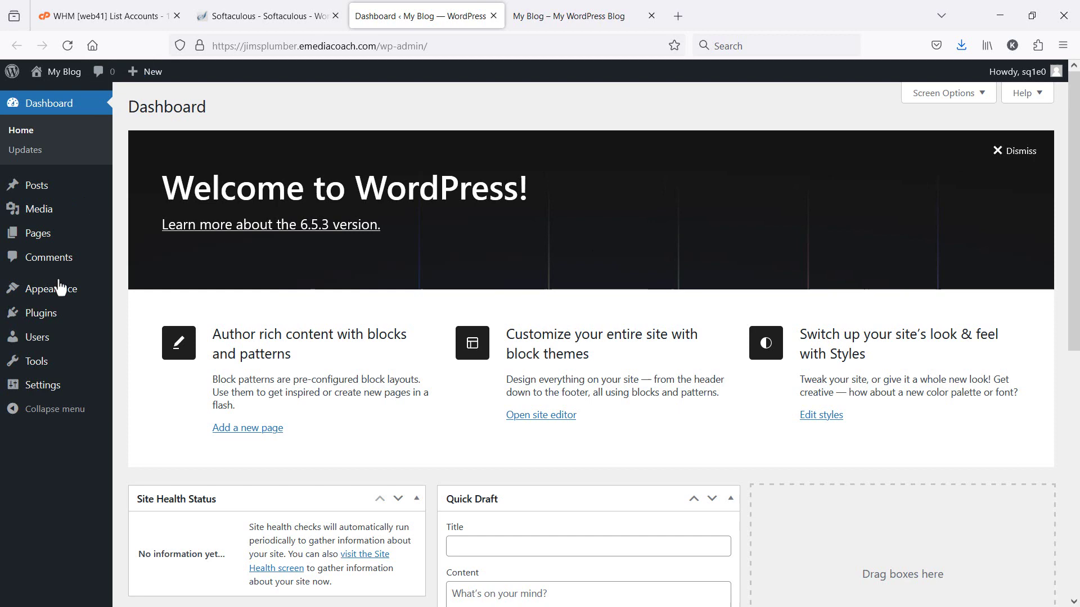
pyautogui.moveTo(1040, 69)
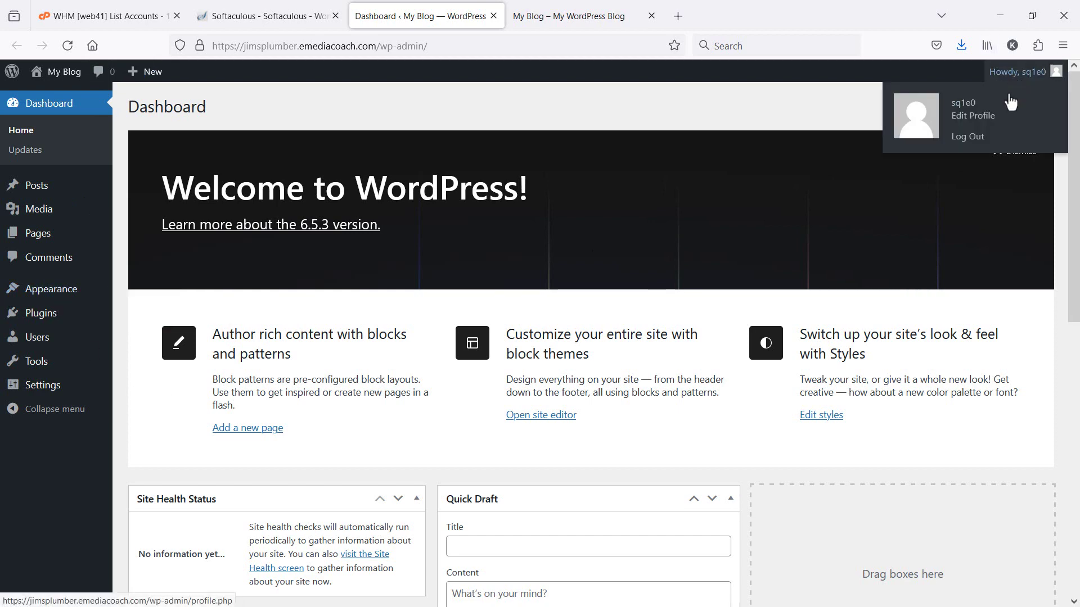
pyautogui.click(969, 137)
pyautogui.hotkey('ctrl', 'shift', 't')
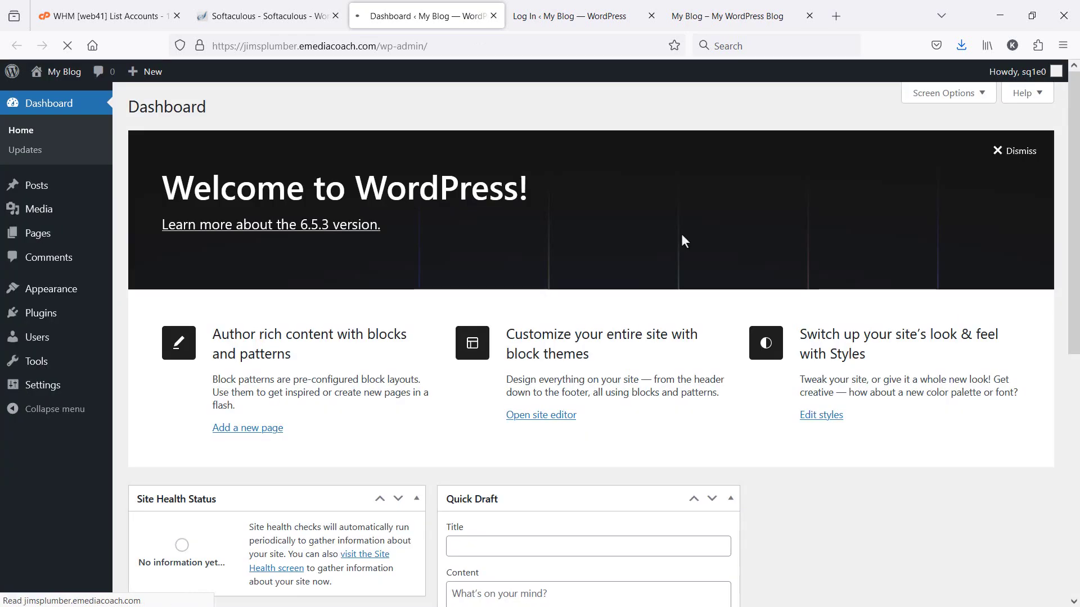
pyautogui.moveTo(1025, 71)
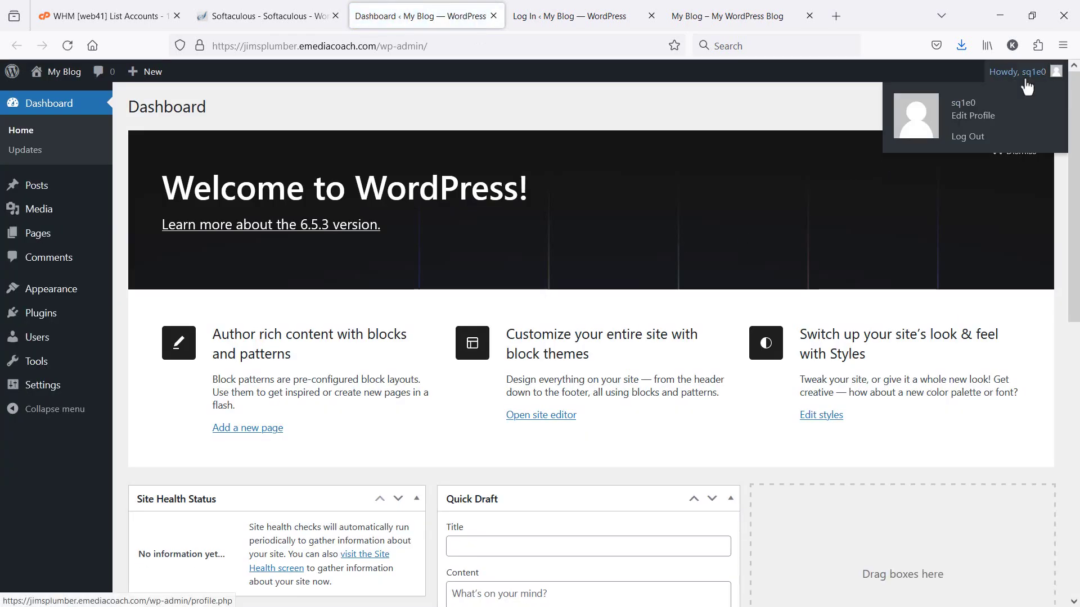
pyautogui.click(966, 141)
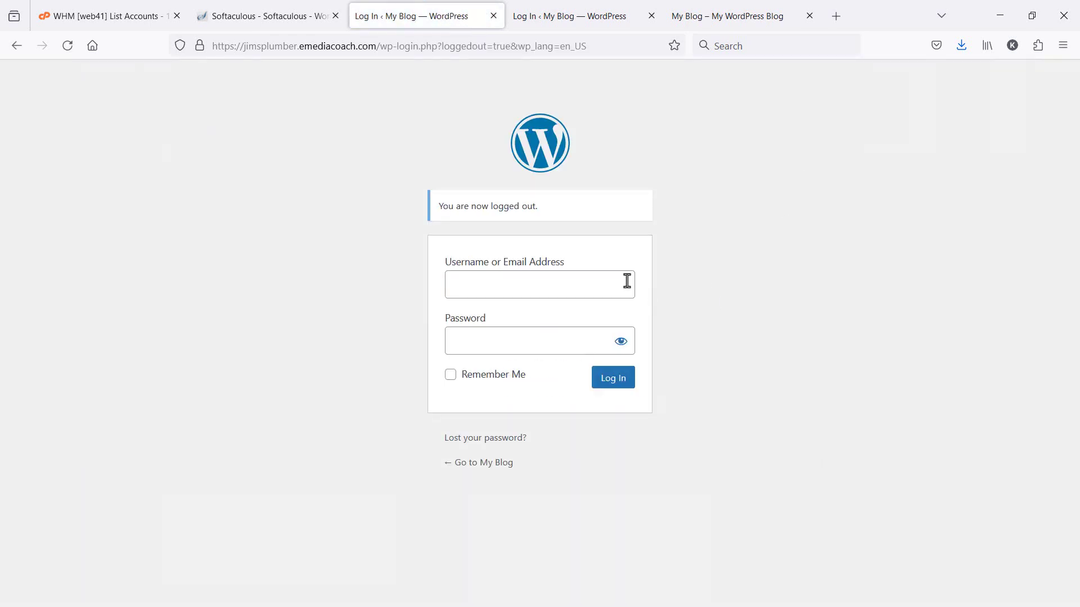